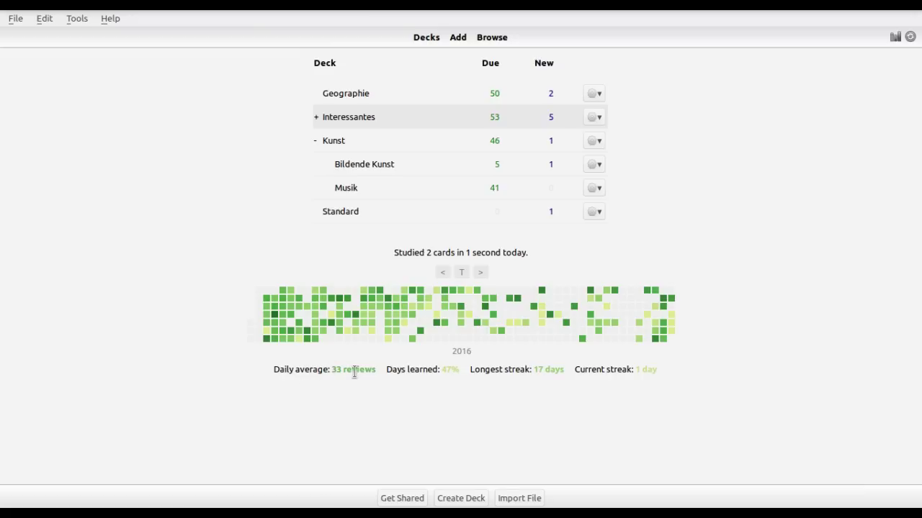
- Check the deck overview heatmap's daily average of 33 reviews
{"action": "mouse_move", "coordinate": [355, 373]}
- Open Review Heatmap Options from the Tools menu and move the dialog aside
{"action": "left_click", "coordinate": [78, 20]}
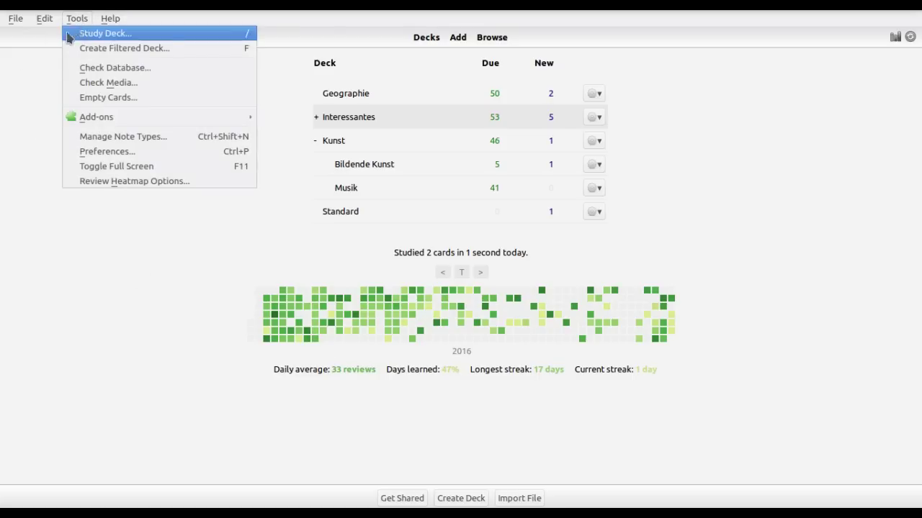
{"action": "left_click", "coordinate": [134, 182]}
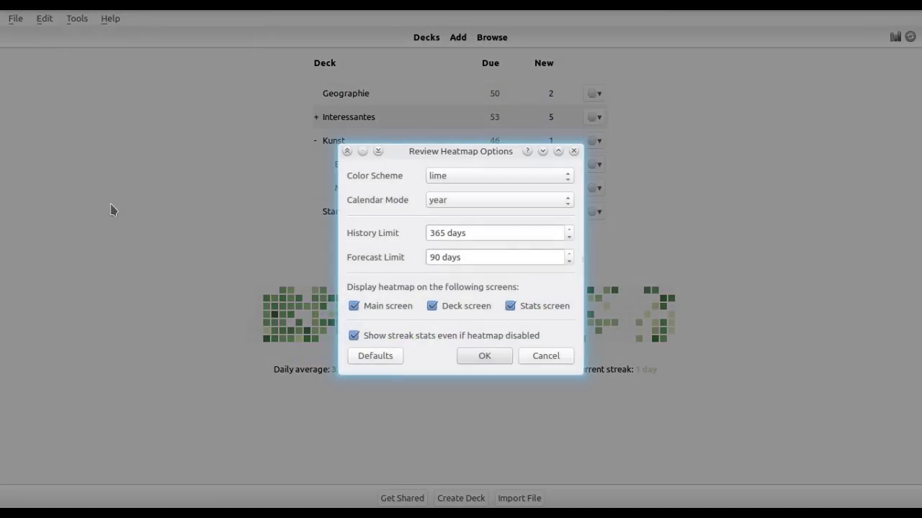
{"action": "left_click_drag", "start_coordinate": [444, 159], "coordinate": [715, 64]}
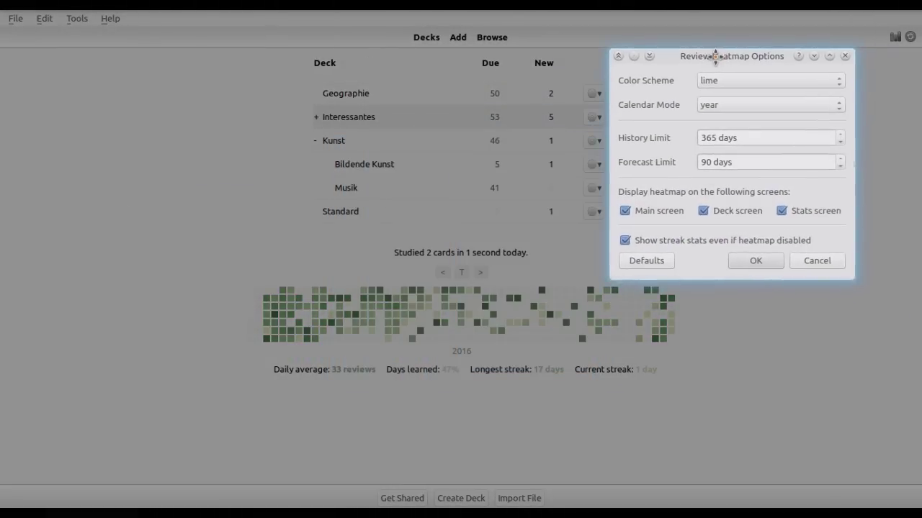
- Set the colour scheme to magenta and the calendar mode to months
{"action": "left_click", "coordinate": [747, 87]}
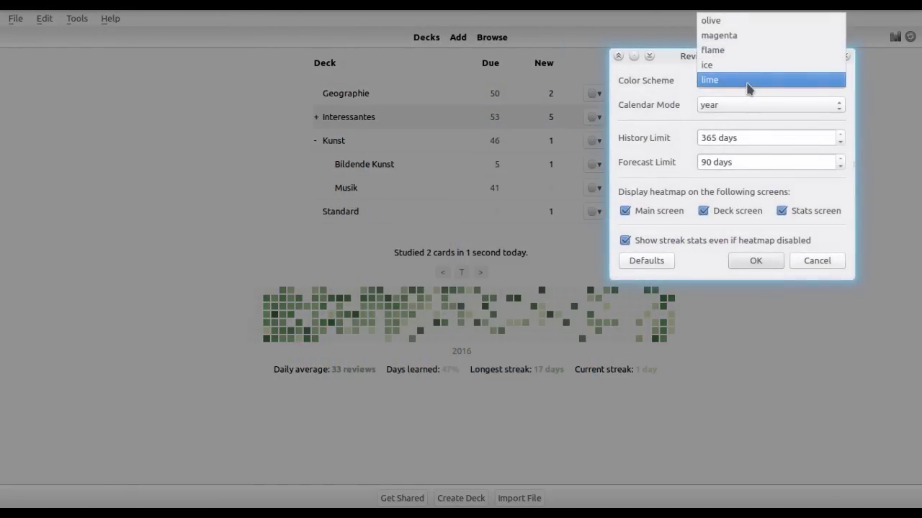
{"action": "left_click", "coordinate": [711, 21]}
{"action": "left_click", "coordinate": [715, 80]}
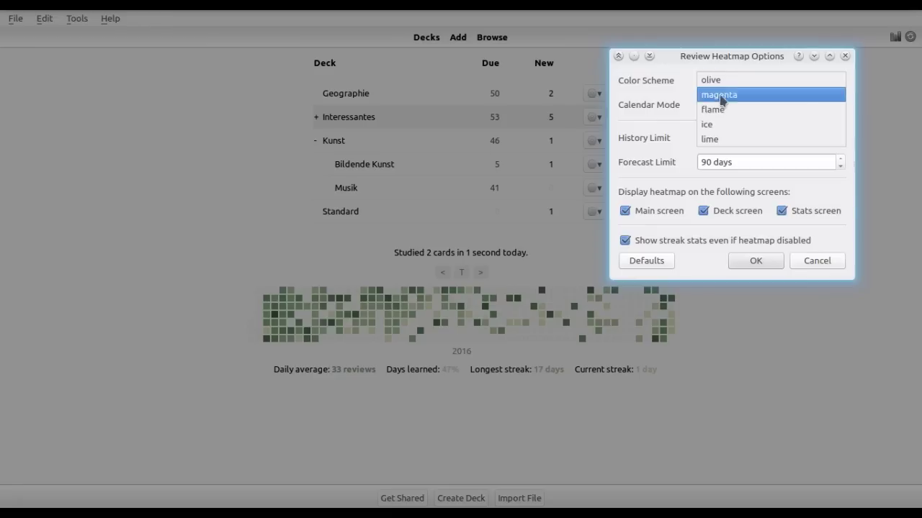
{"action": "left_click", "coordinate": [720, 94]}
{"action": "left_click", "coordinate": [715, 106]}
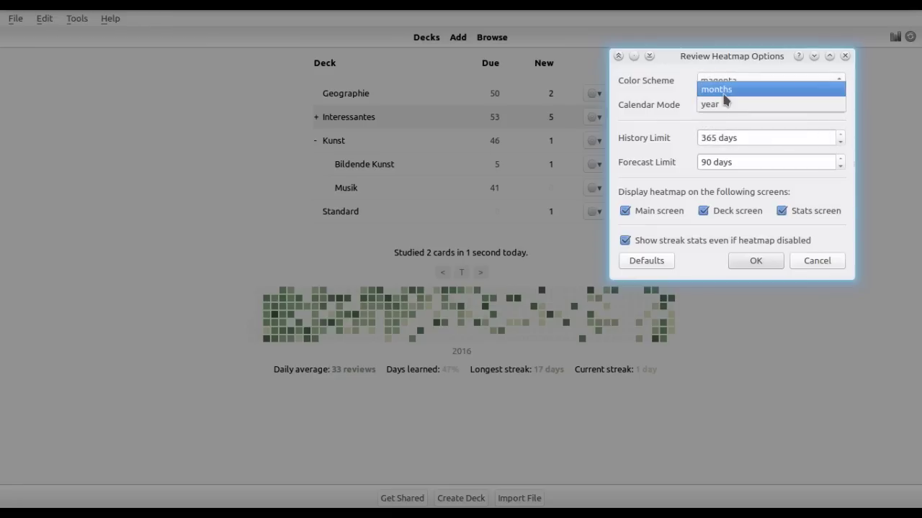
{"action": "left_click", "coordinate": [722, 90]}
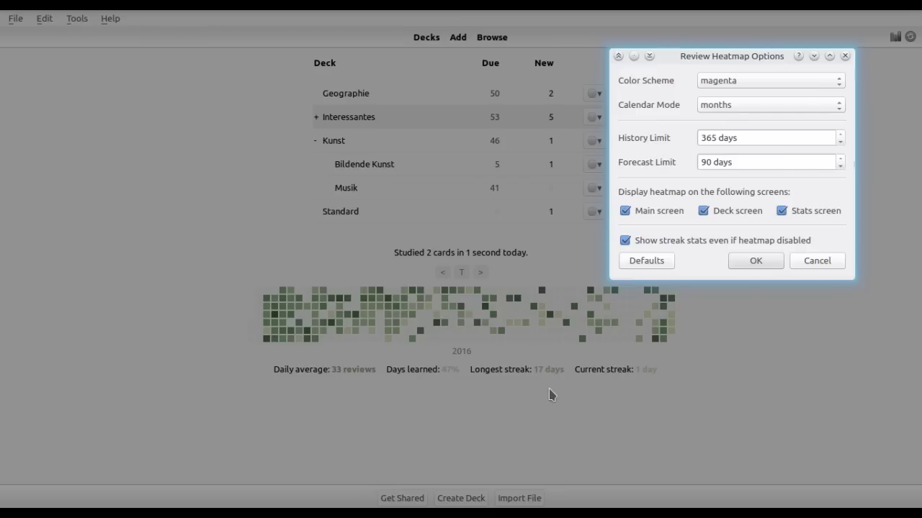
- Change History Limit from 365 to 0 (no limit) and Forecast Limit from 90 to 0 days
{"action": "left_click", "coordinate": [754, 142]}
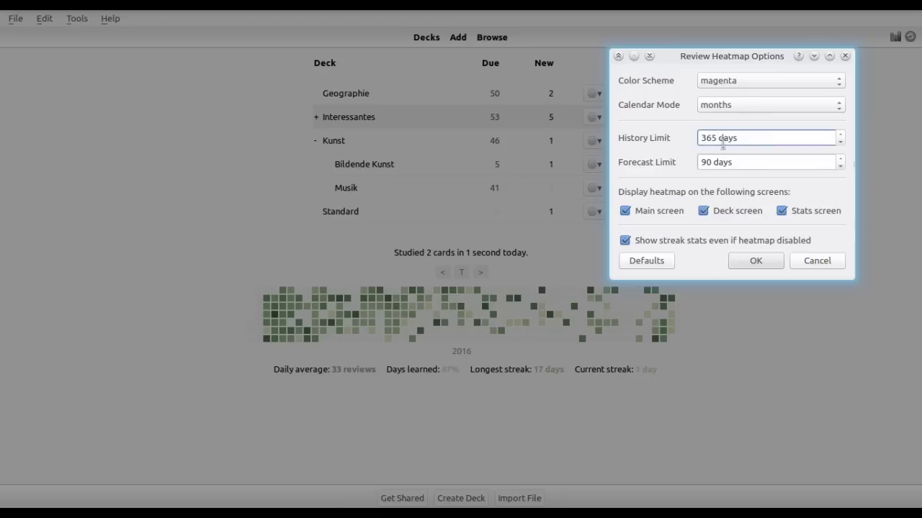
{"action": "double_click", "coordinate": [707, 140]}
{"action": "type", "text": "0"}
{"action": "double_click", "coordinate": [706, 161]}
{"action": "type", "text": "0"}
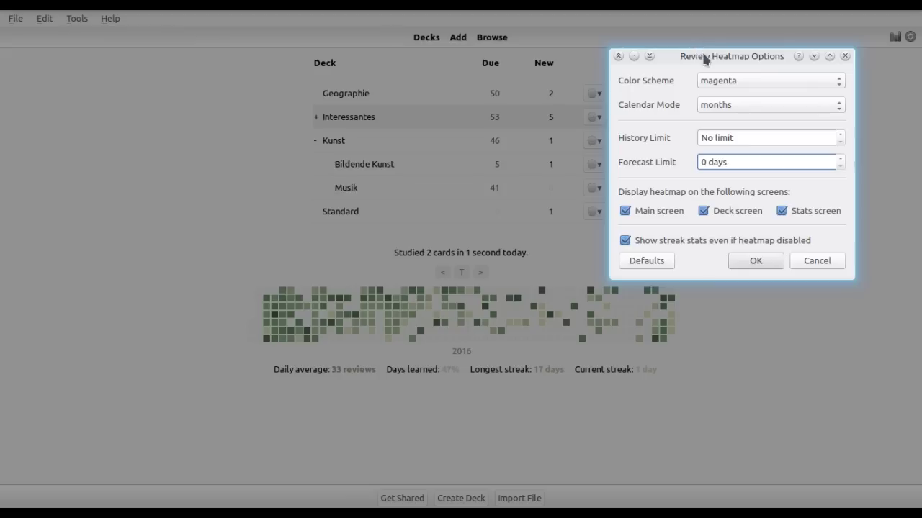
{"action": "left_click_drag", "start_coordinate": [705, 58], "coordinate": [691, 82]}
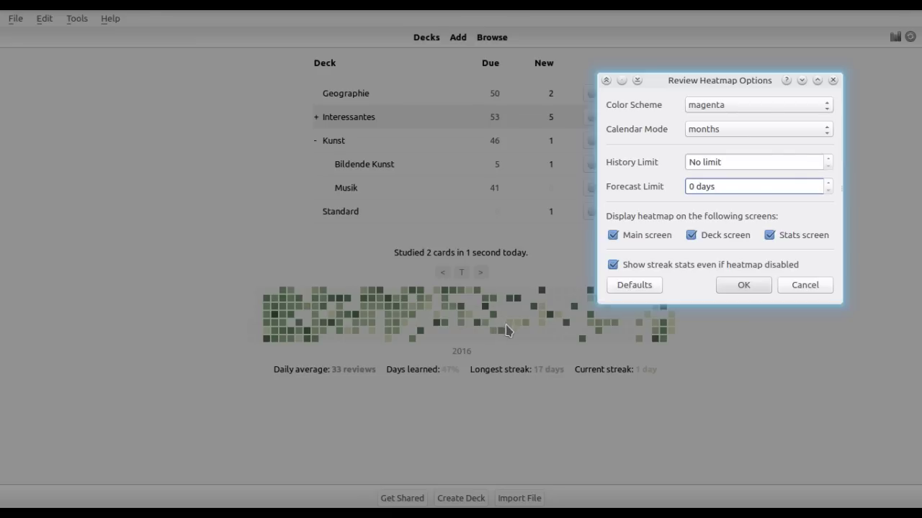
- Save the magenta month settings, step the heatmap back through earlier years, then return to today
{"action": "left_click", "coordinate": [743, 285]}
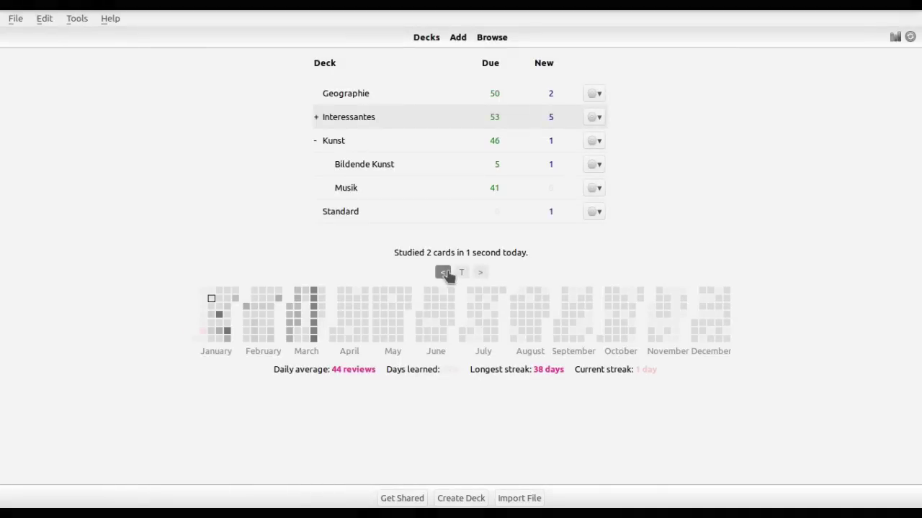
{"action": "left_click", "coordinate": [443, 273]}
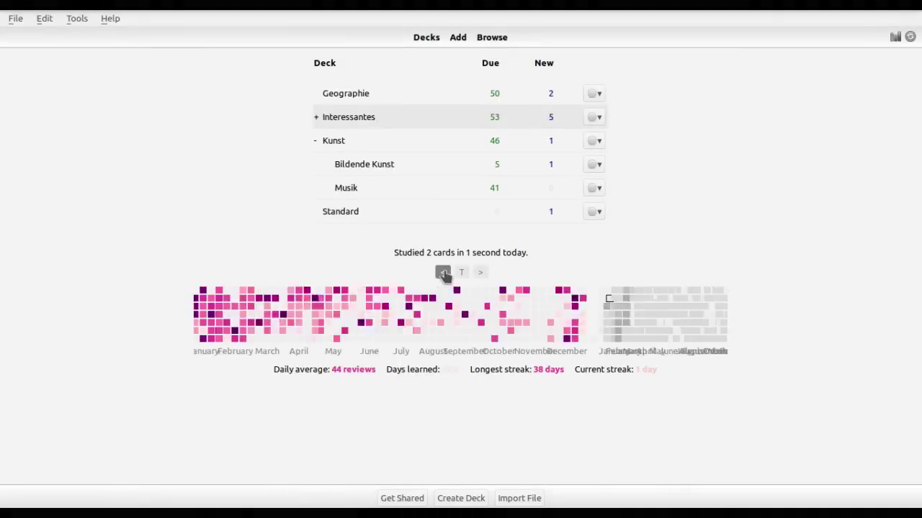
{"action": "left_click", "coordinate": [442, 274]}
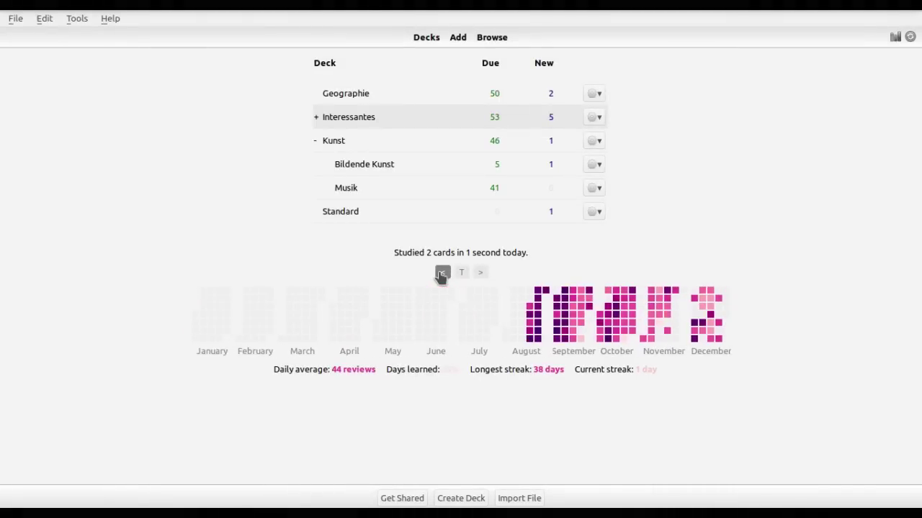
{"action": "left_click", "coordinate": [442, 275]}
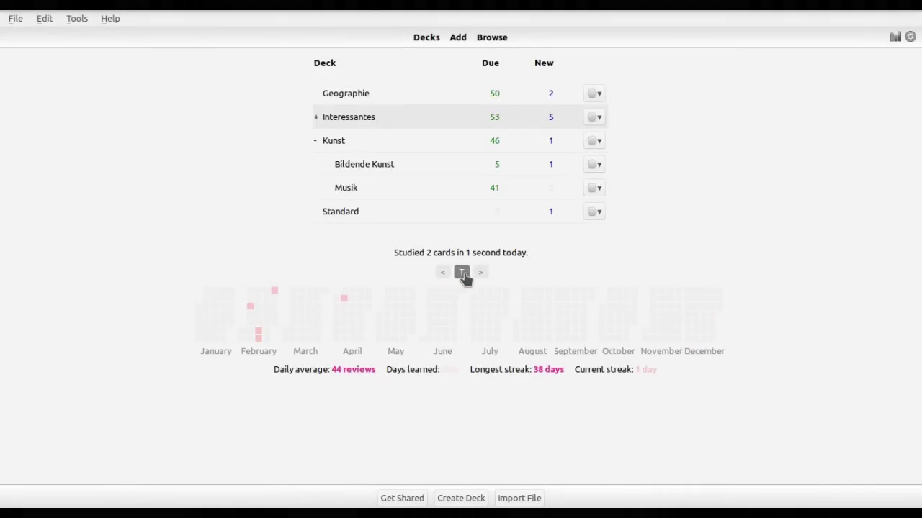
{"action": "left_click", "coordinate": [461, 273]}
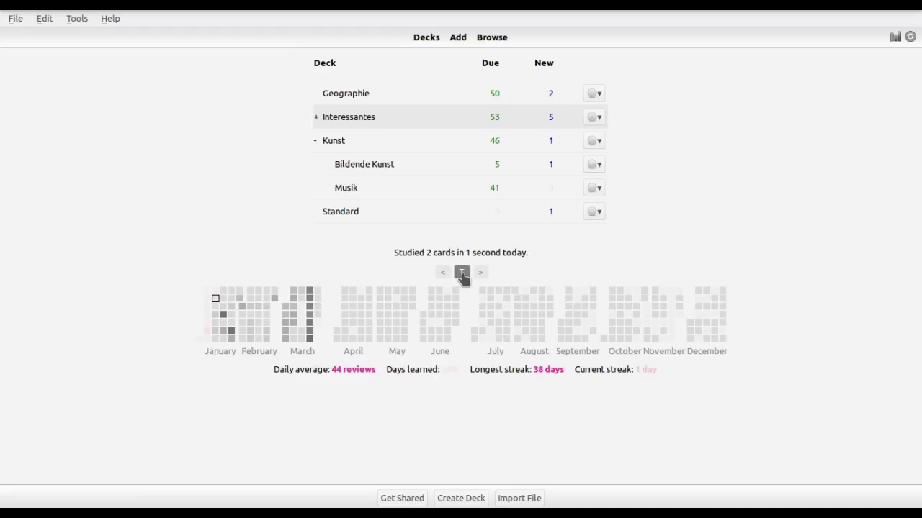
{"action": "left_click", "coordinate": [444, 274]}
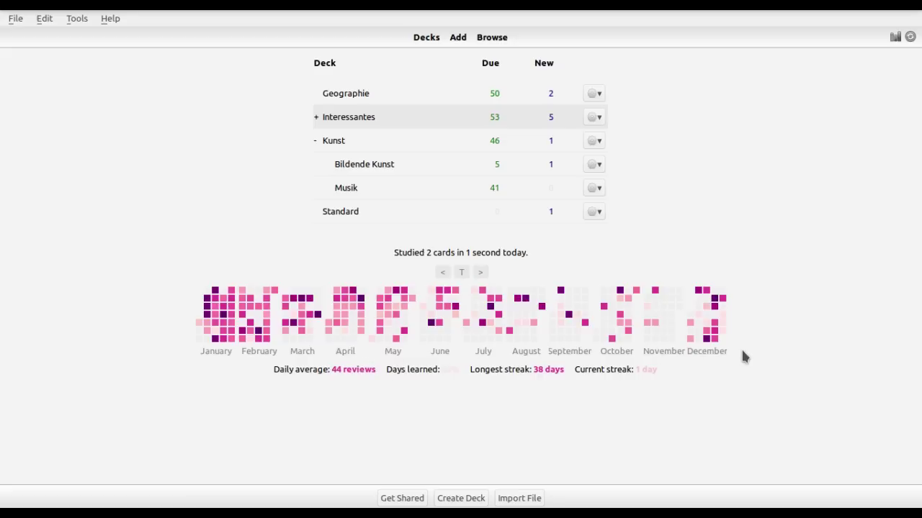
- Reset Review Heatmap Options to Defaults, apply them, and open the statistics window
{"action": "left_click", "coordinate": [77, 18]}
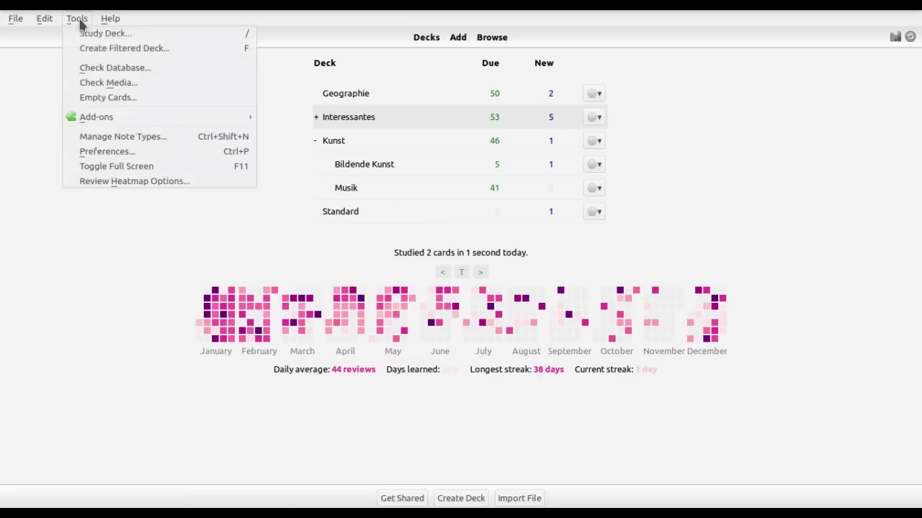
{"action": "left_click", "coordinate": [99, 181]}
{"action": "left_click", "coordinate": [375, 355]}
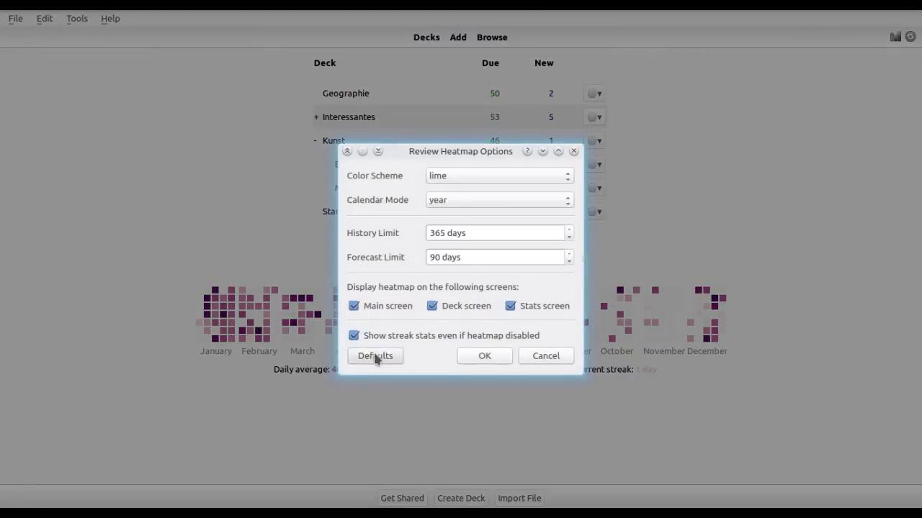
{"action": "left_click", "coordinate": [501, 355]}
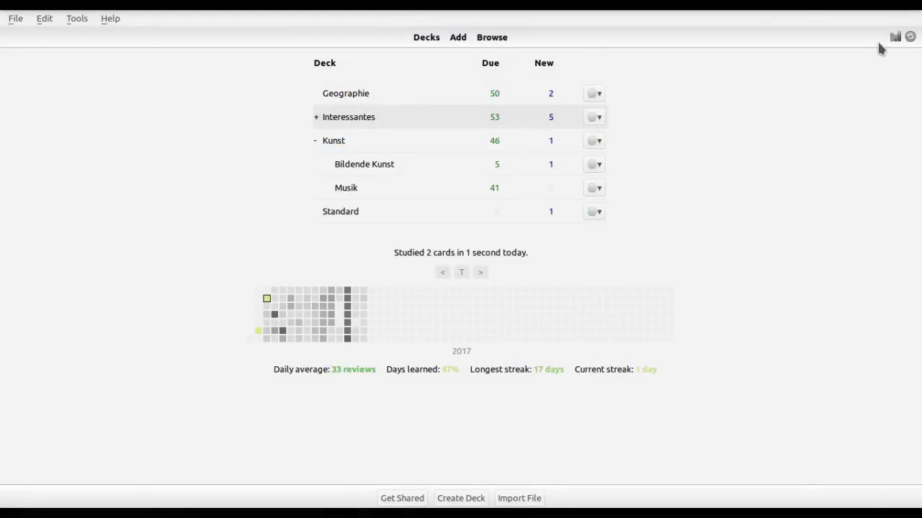
{"action": "left_click", "coordinate": [895, 39]}
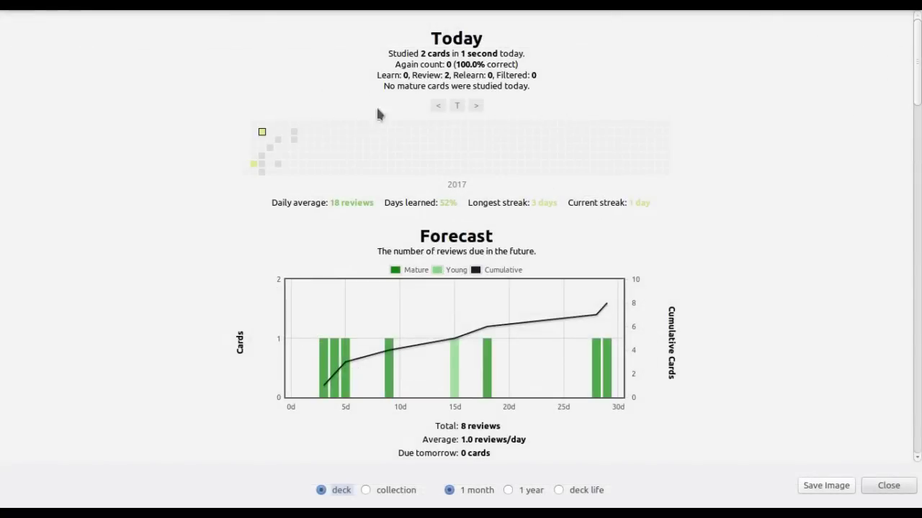
- Step back a year and switch statistics to the whole collection over deck life
{"action": "left_click", "coordinate": [437, 105]}
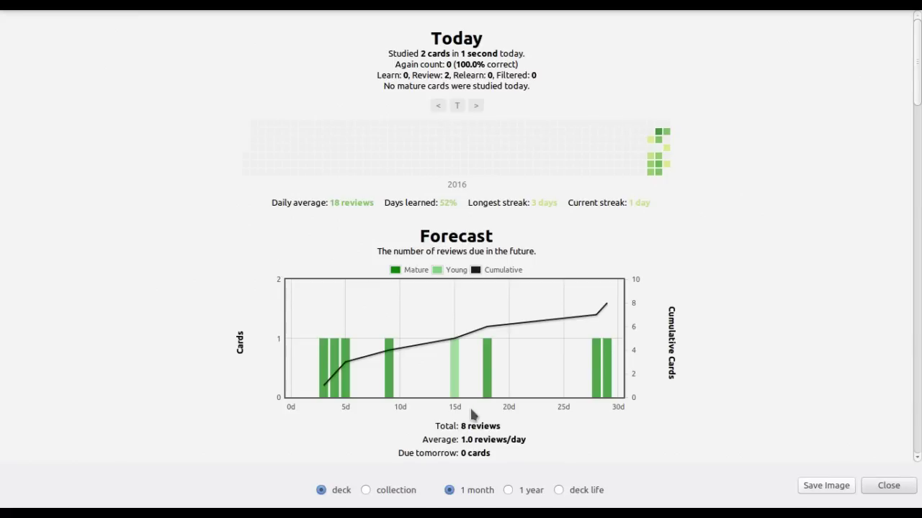
{"action": "left_click", "coordinate": [389, 490]}
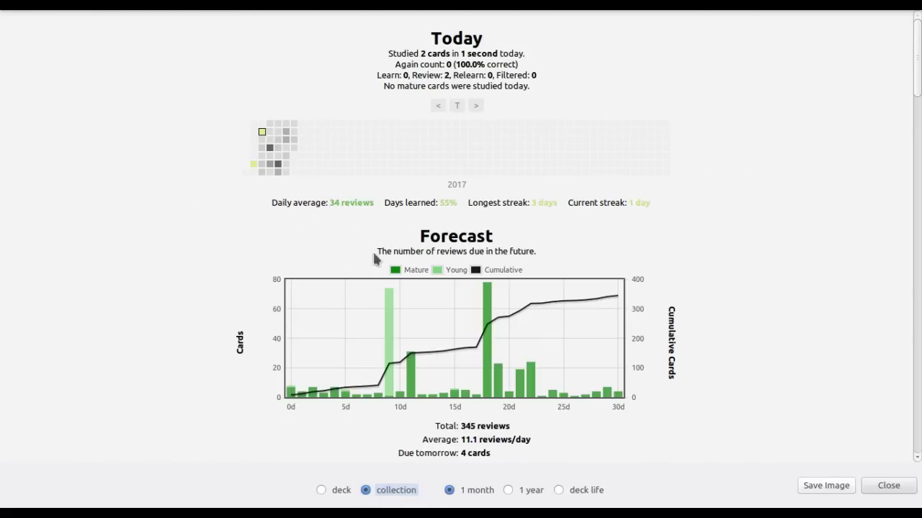
{"action": "left_click", "coordinate": [579, 490]}
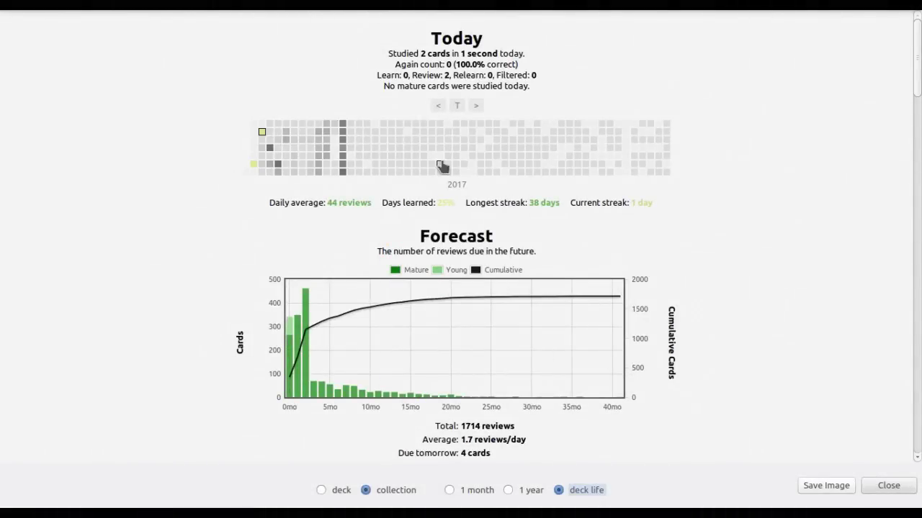
- Browse the heatmap back to 2013, list one day's reviewed cards, then close the list
{"action": "left_click", "coordinate": [437, 106]}
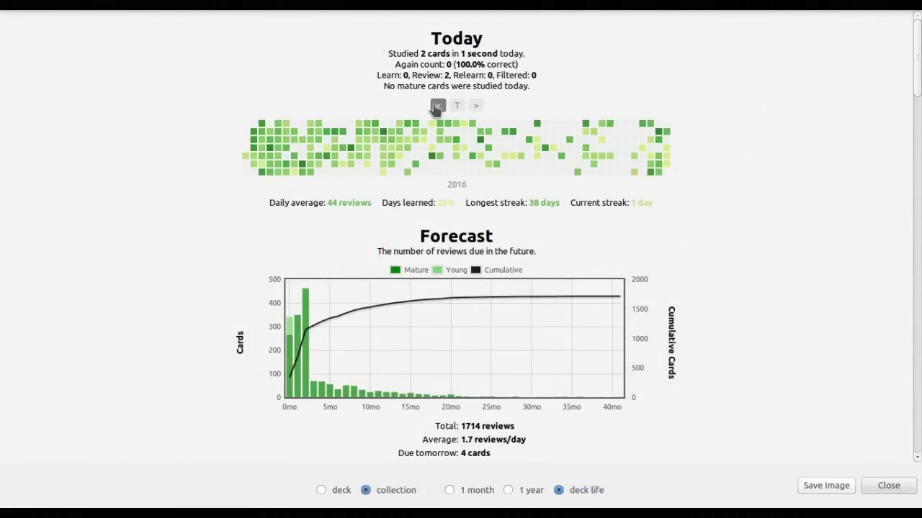
{"action": "left_click", "coordinate": [437, 106]}
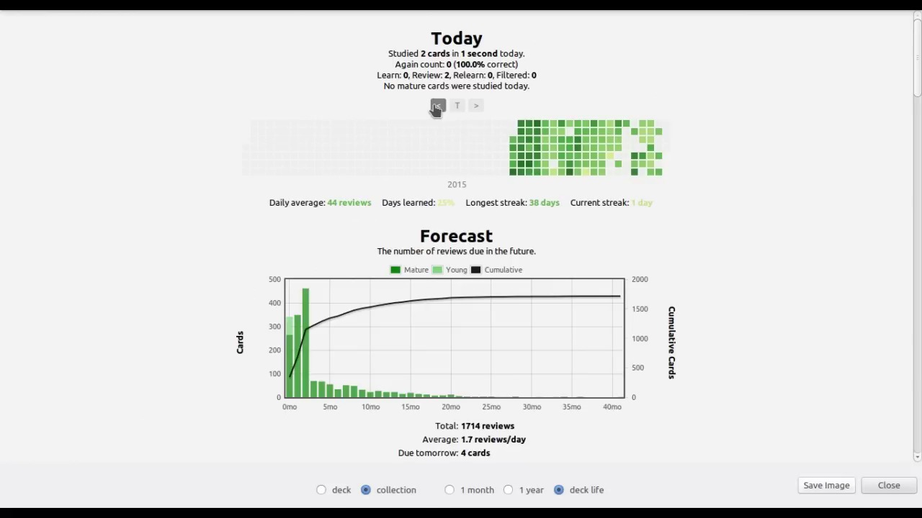
{"action": "left_click", "coordinate": [457, 106]}
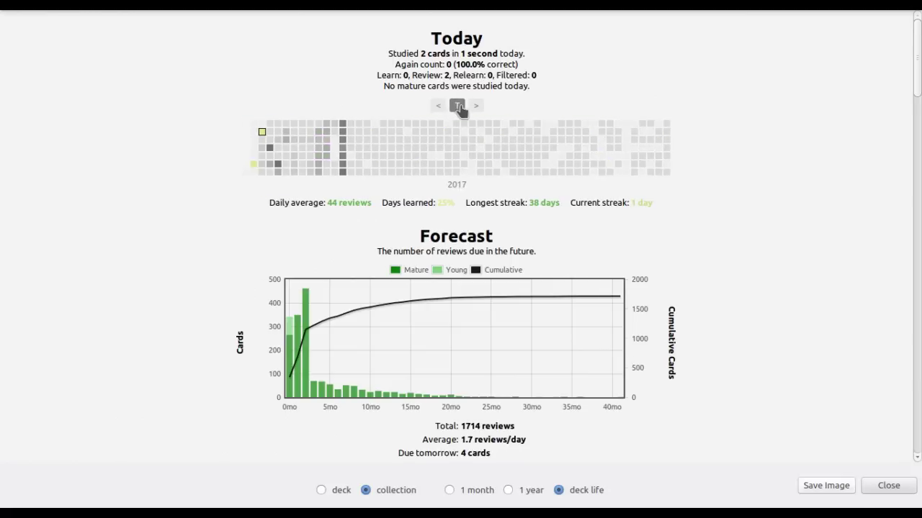
{"action": "left_click", "coordinate": [437, 106]}
{"action": "left_click", "coordinate": [437, 106]}
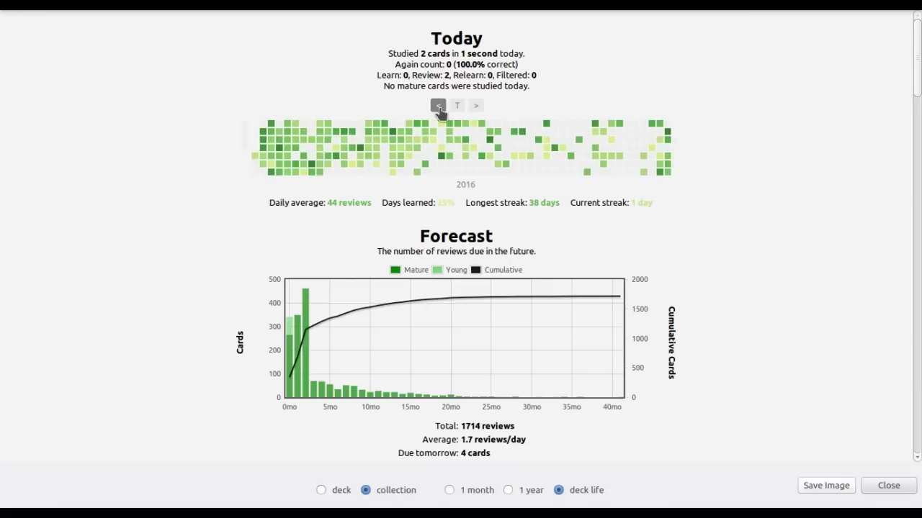
{"action": "left_click", "coordinate": [437, 106]}
{"action": "left_click", "coordinate": [438, 106]}
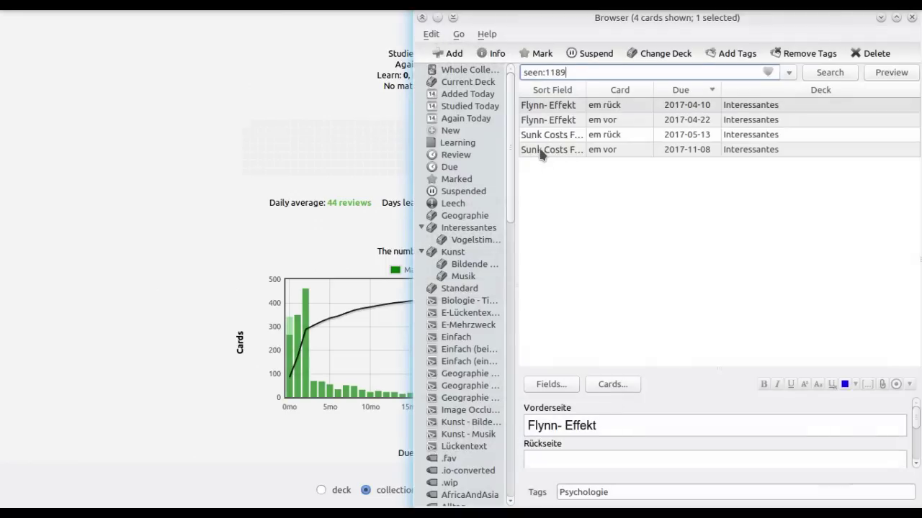
{"action": "left_click", "coordinate": [569, 150]}
{"action": "left_click", "coordinate": [912, 22]}
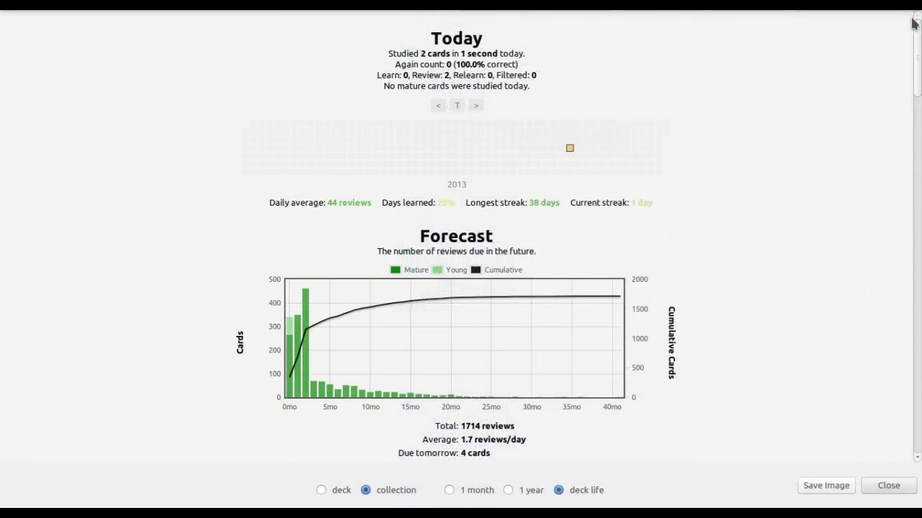
{"action": "left_click", "coordinate": [889, 487]}
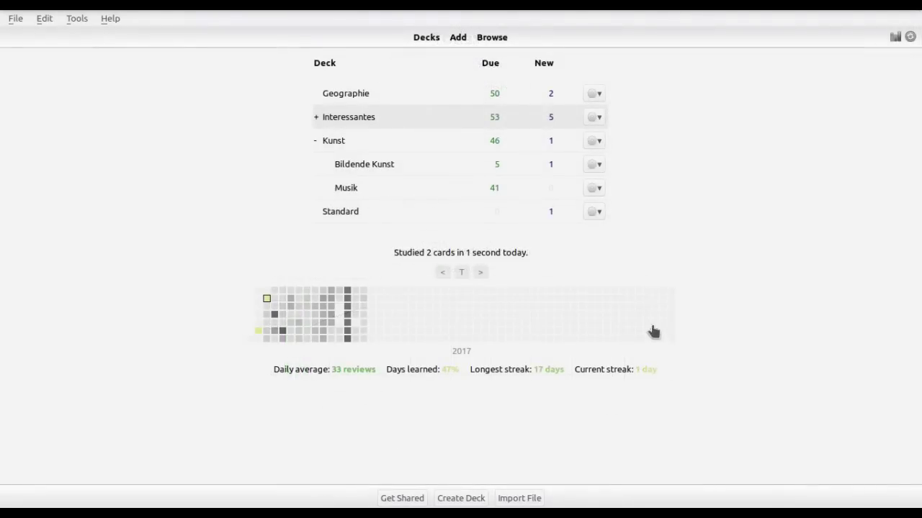
{"action": "mouse_move", "coordinate": [647, 325]}
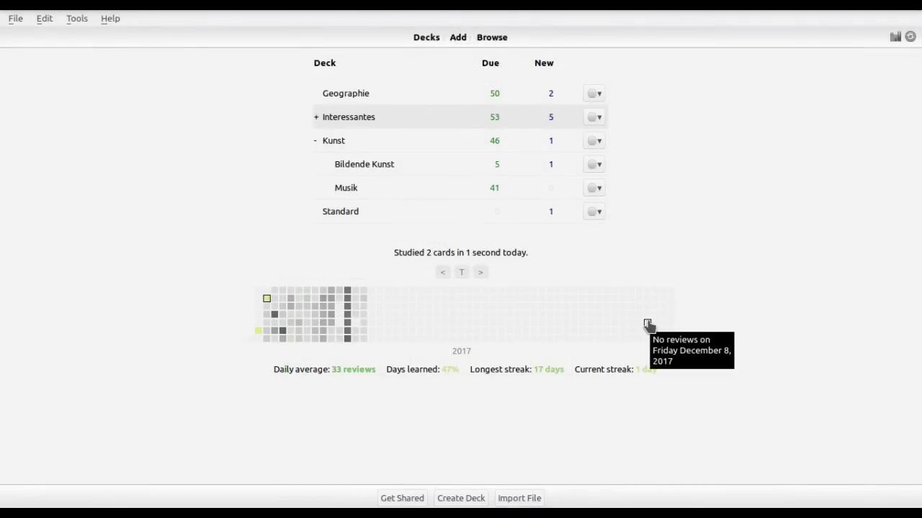